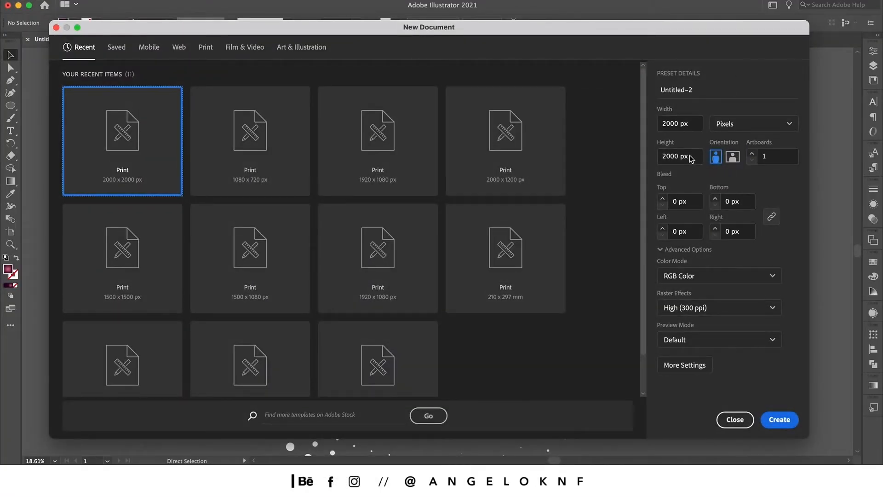
- Create the new 2000 × 2000 px document from the chosen preset
click(781, 422)
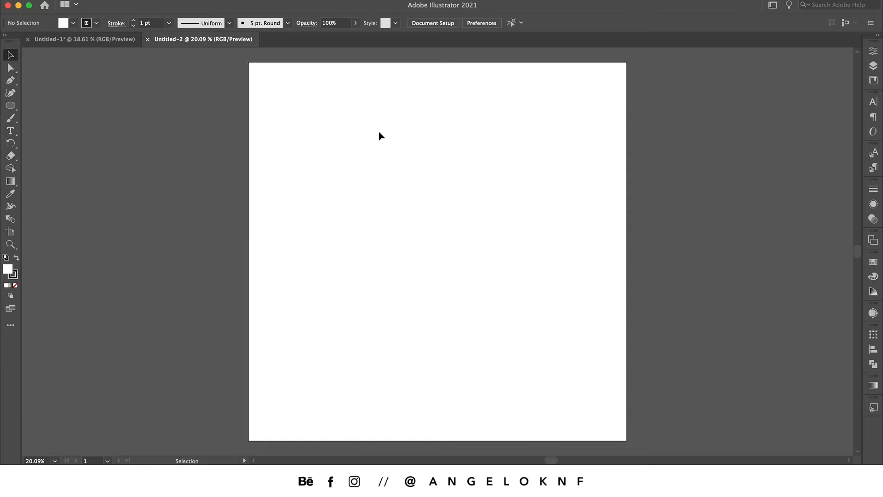
- Draw a rectangle spanning the artboard from its top-left to bottom-right corner
drag(11, 105, 68, 108)
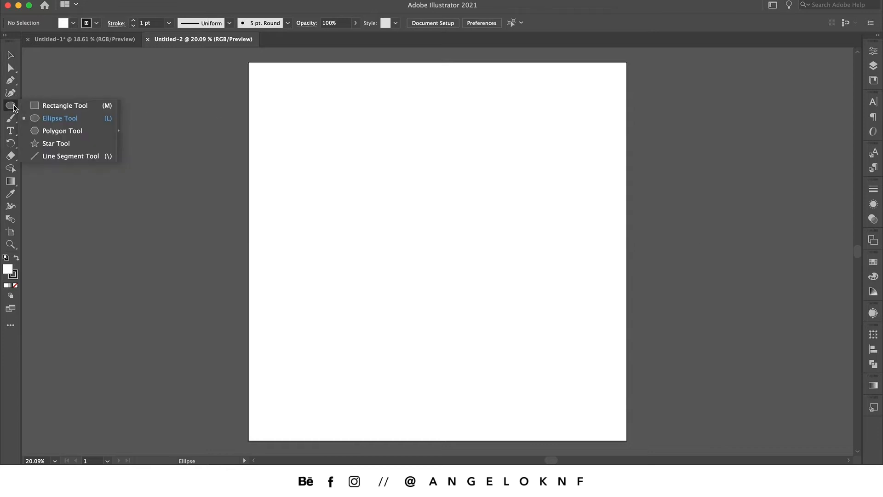
click(70, 106)
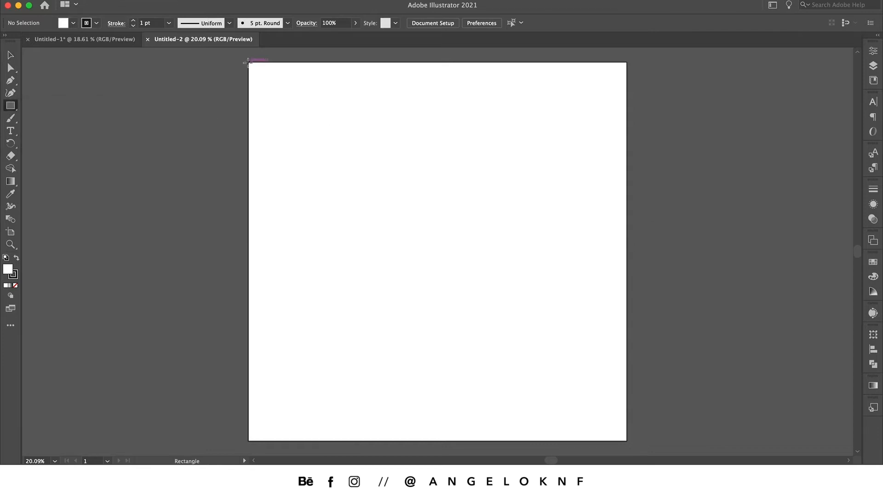
drag(249, 62, 604, 413)
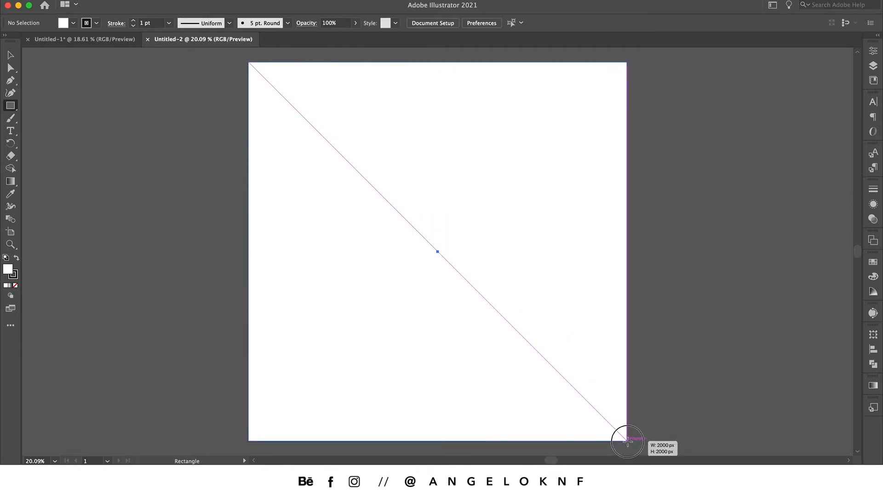
drag(604, 413, 626, 441)
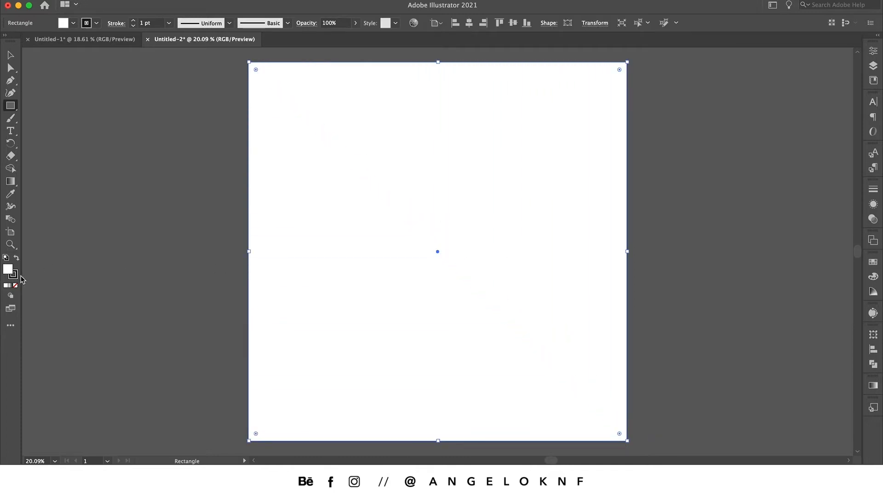
- Remove the rectangle's outline, bring the fill forward and return to the Selection tool
click(14, 276)
click(15, 284)
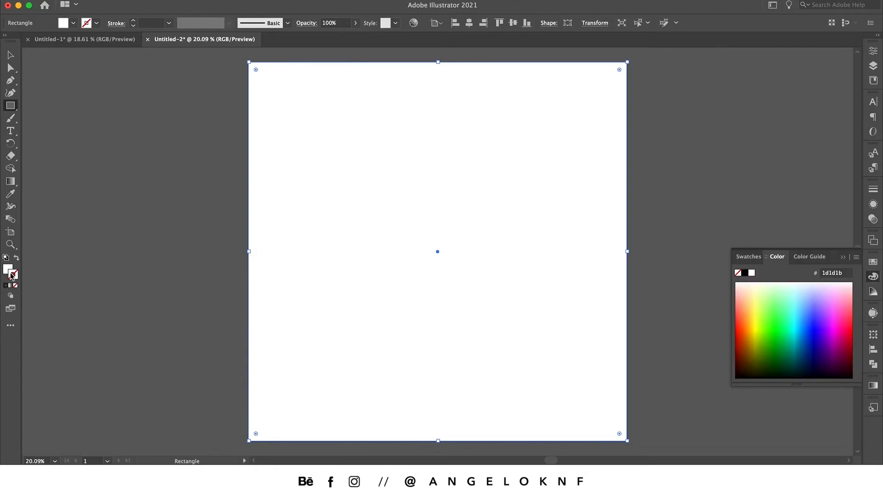
click(9, 271)
key(v)
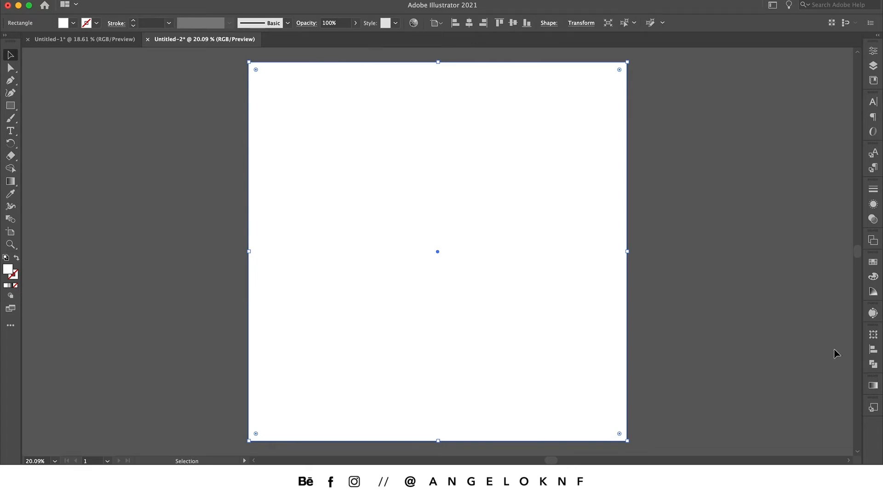
- Apply a radial gradient to the rectangle with a pink-red swatch at its centre stop
click(875, 389)
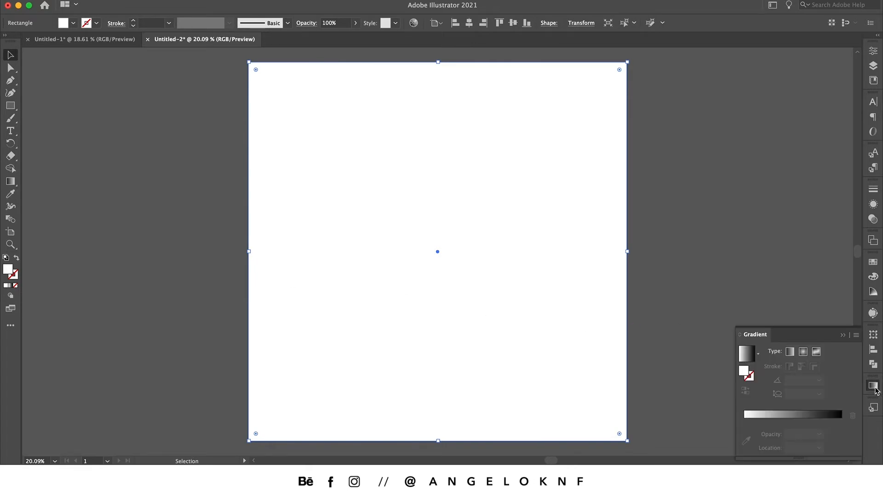
click(803, 351)
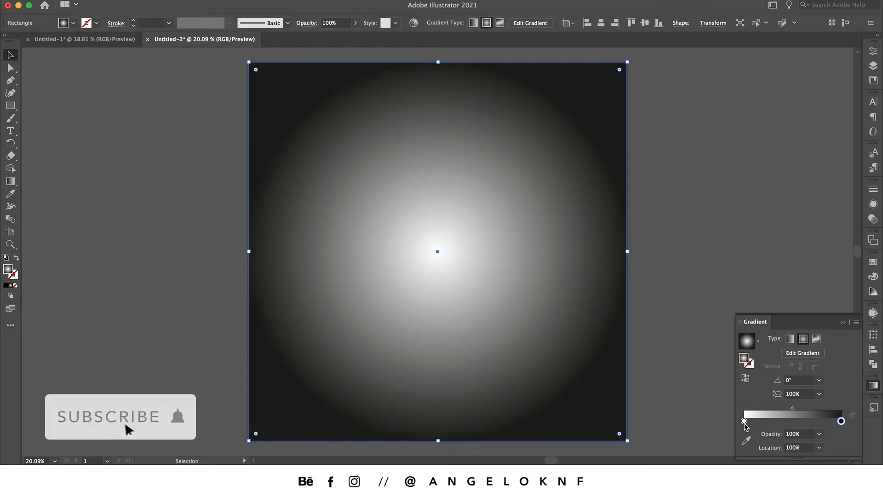
click(744, 422)
double_click(745, 422)
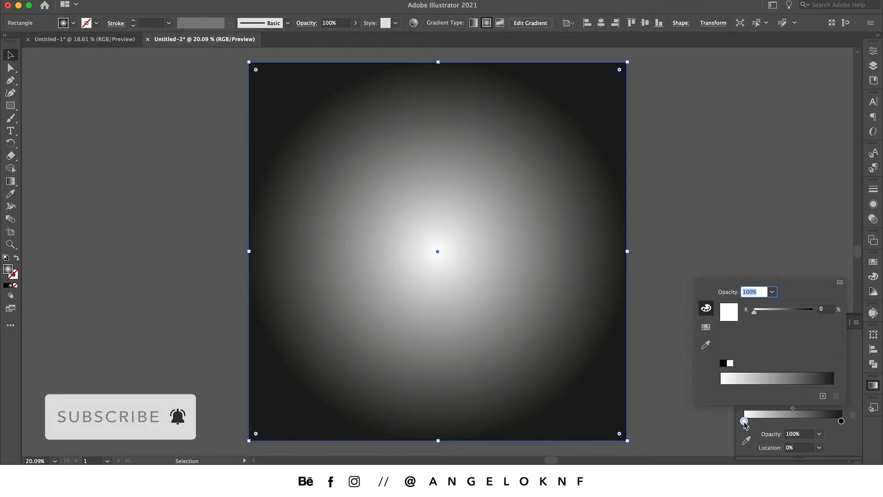
click(706, 328)
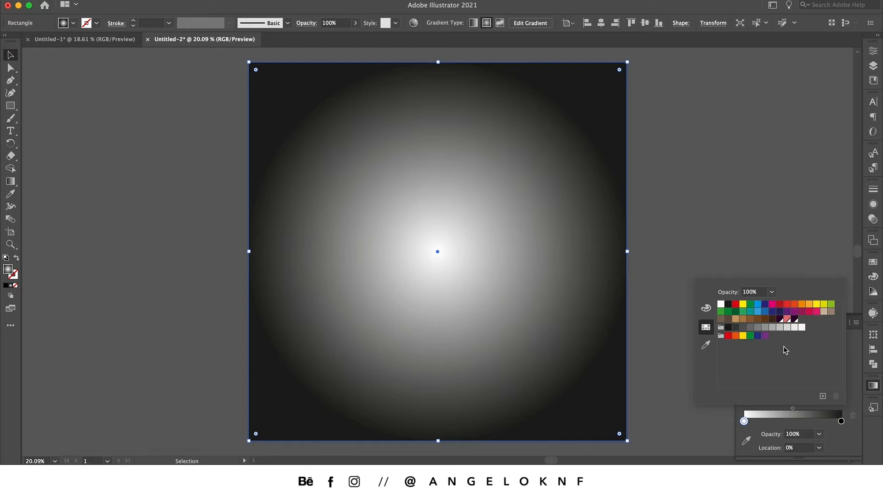
click(787, 322)
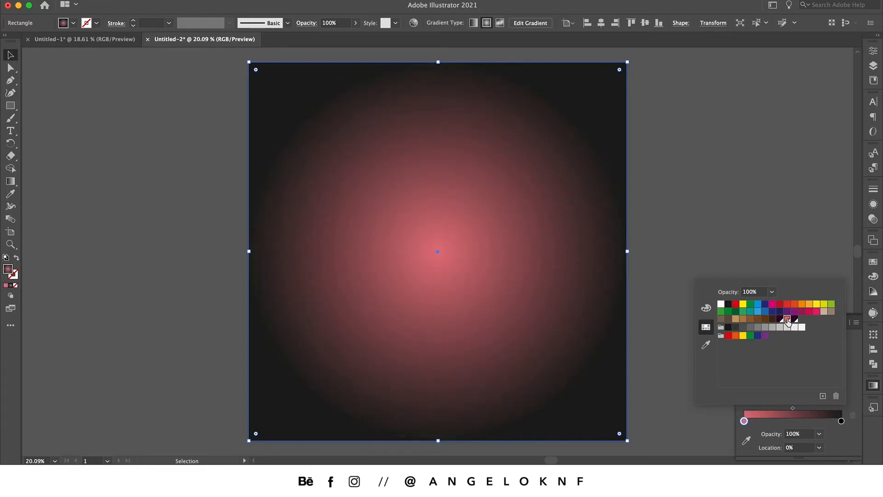
- Give the gradient's outer stop a dark purple swatch
click(841, 421)
click(794, 321)
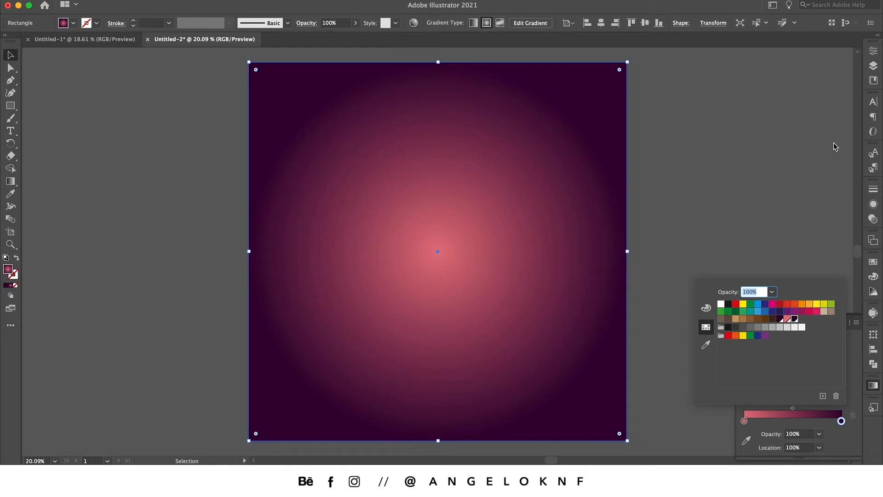
- Lock the gradient rectangle inside Layer 1 via the Layers panel
key(Escape)
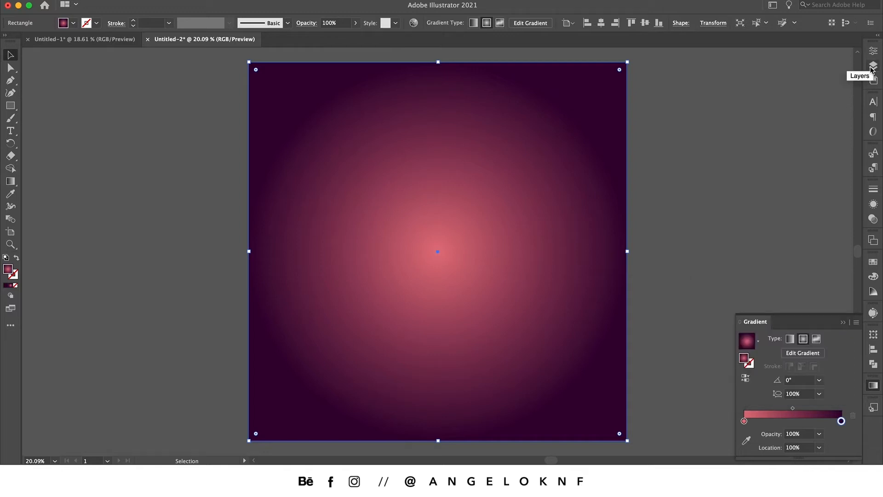
click(873, 69)
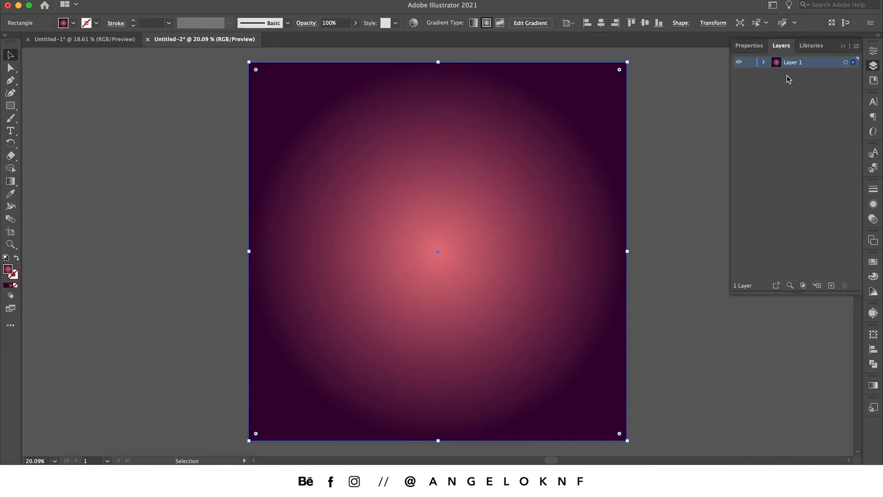
click(765, 63)
click(751, 74)
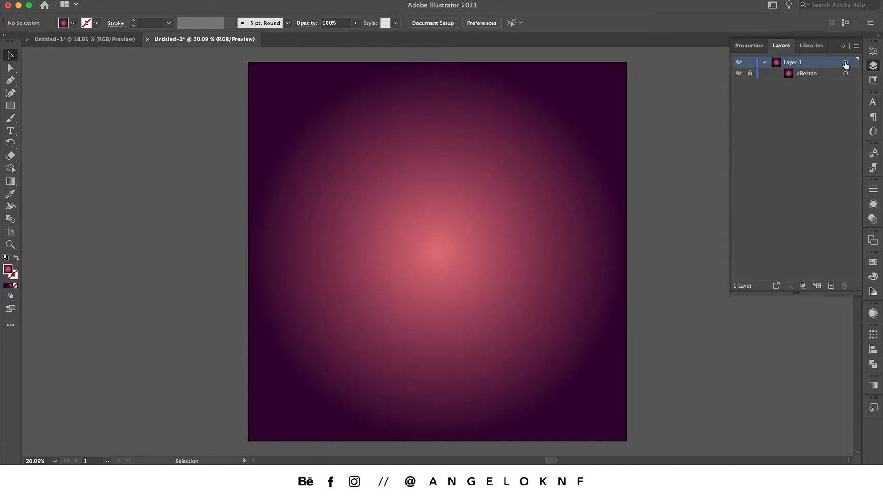
click(874, 65)
key(m)
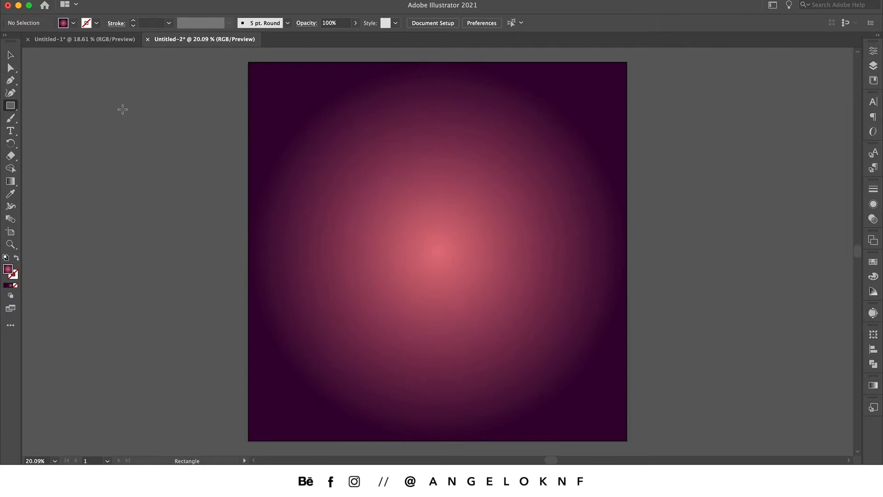
- Draw a large perfect circle centred on the artboard, nearly filling it
drag(11, 105, 78, 117)
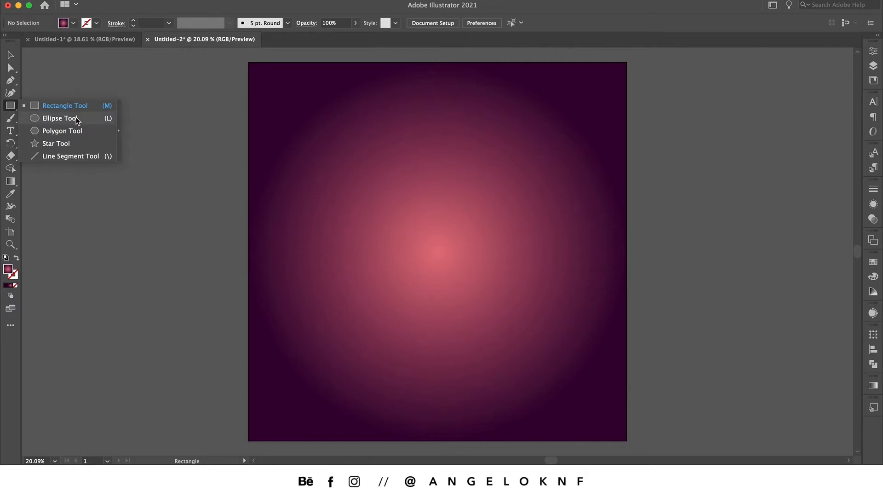
drag(268, 76, 394, 163)
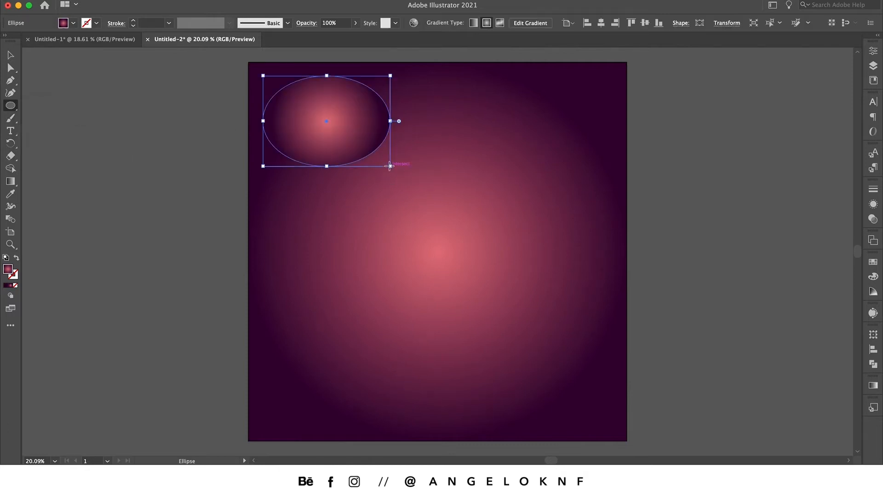
key(super+z)
drag(268, 78, 482, 252)
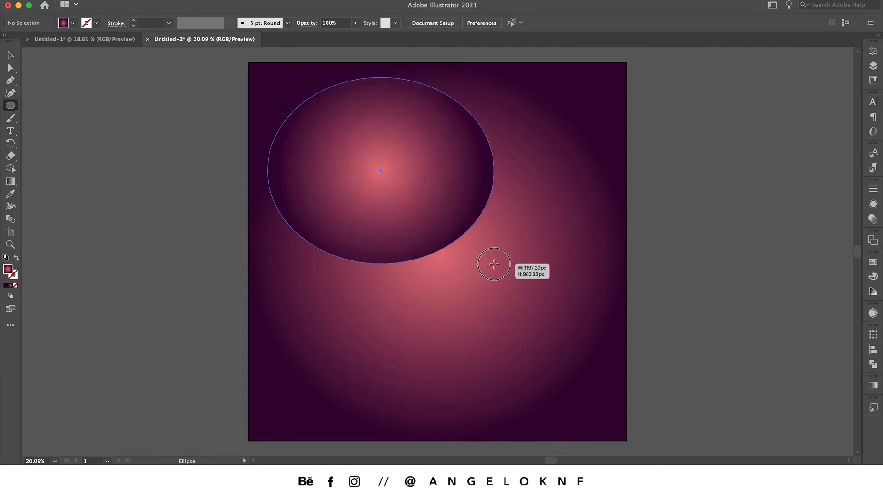
drag(482, 252, 603, 354)
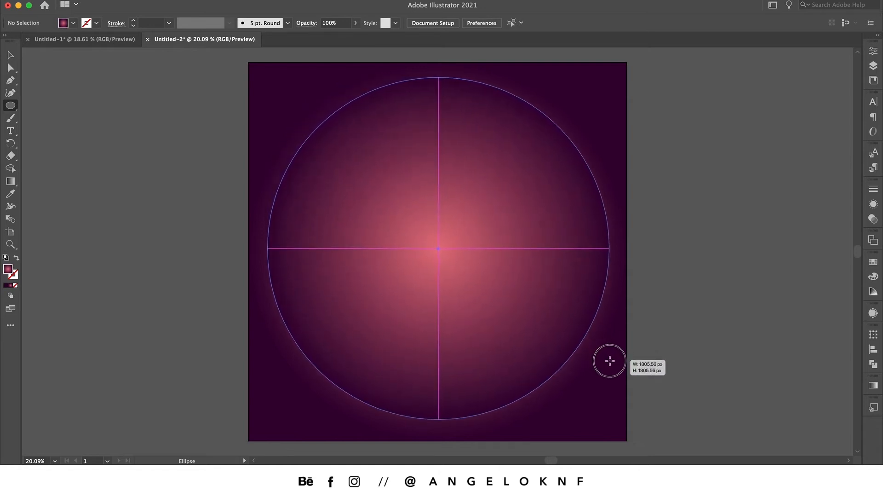
drag(604, 354, 611, 363)
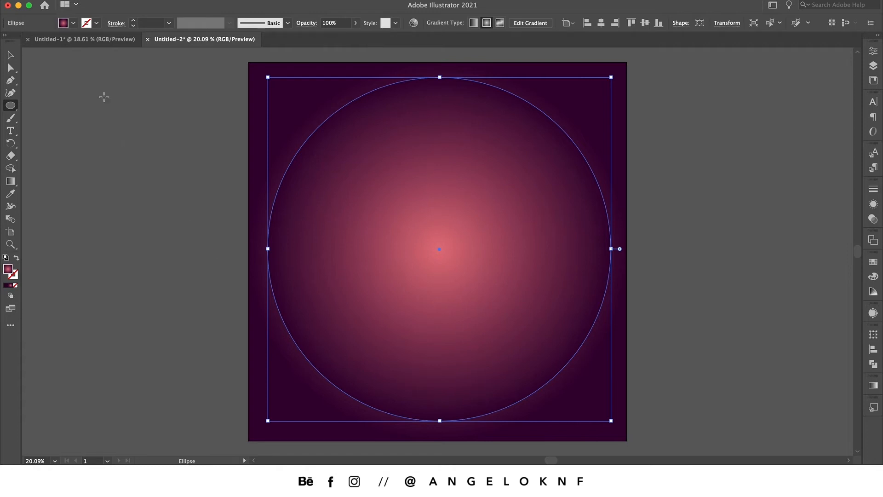
- Give the circle no fill and a white 60 pt stroke
click(74, 24)
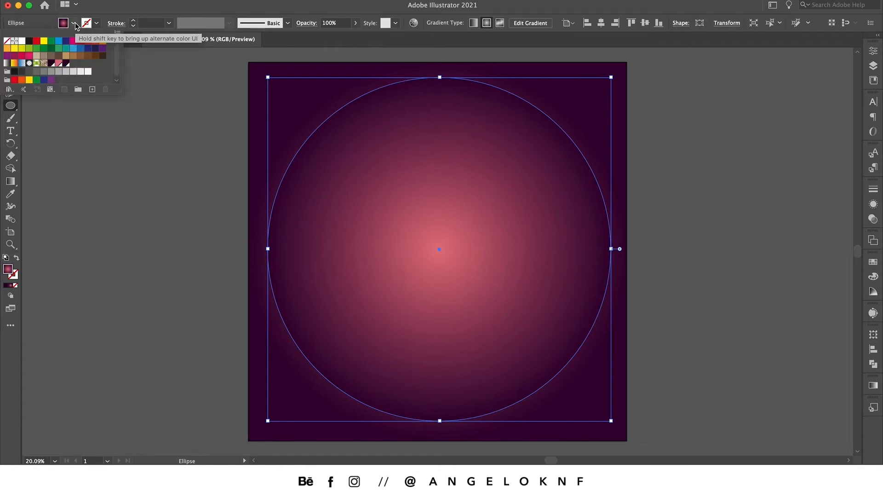
click(10, 43)
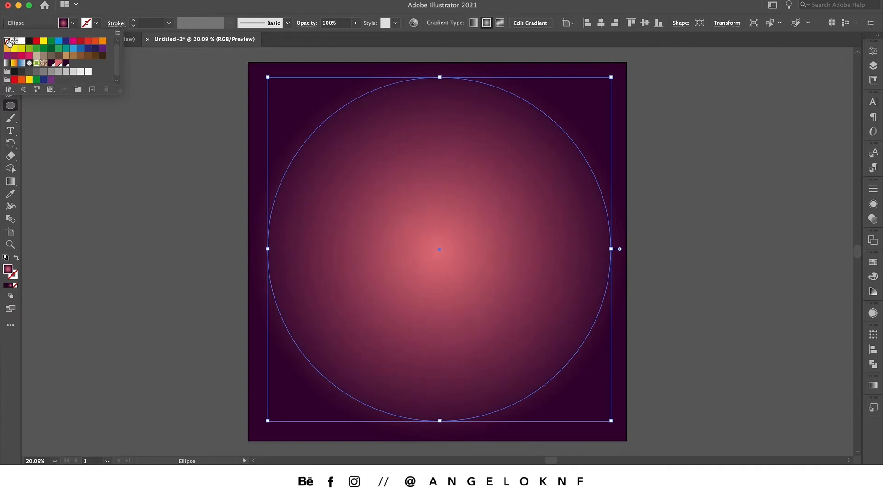
click(97, 24)
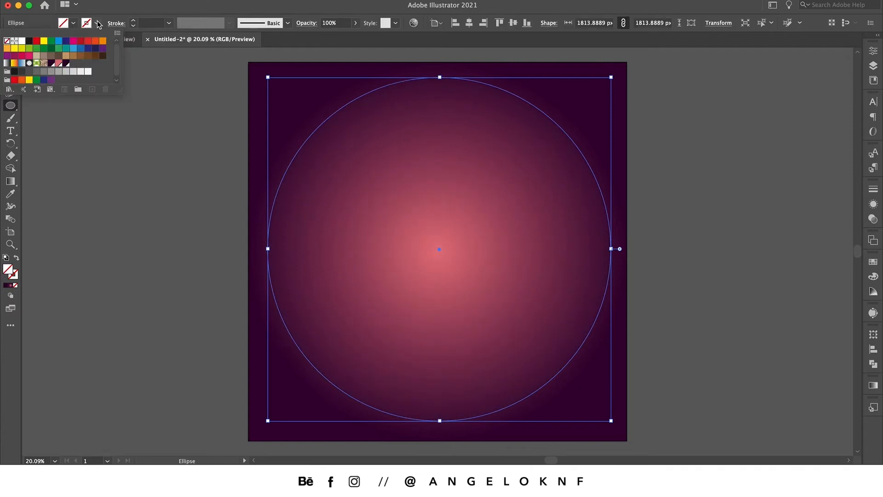
click(21, 43)
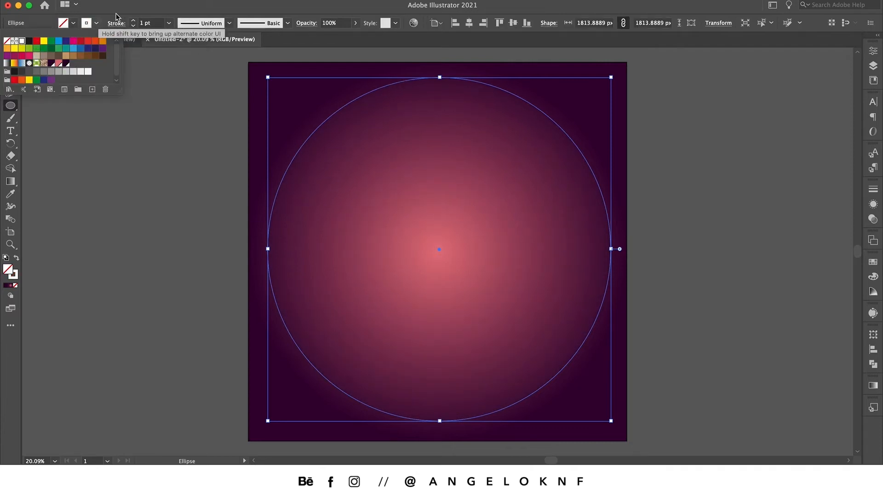
click(169, 25)
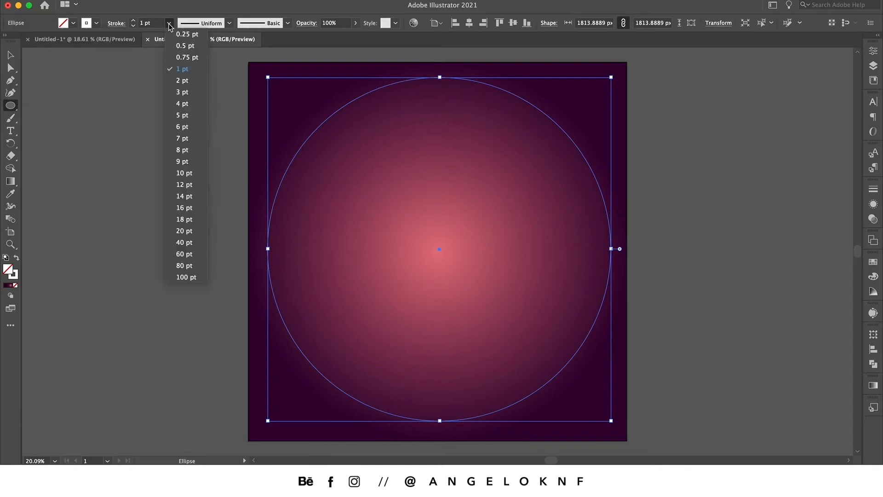
click(186, 254)
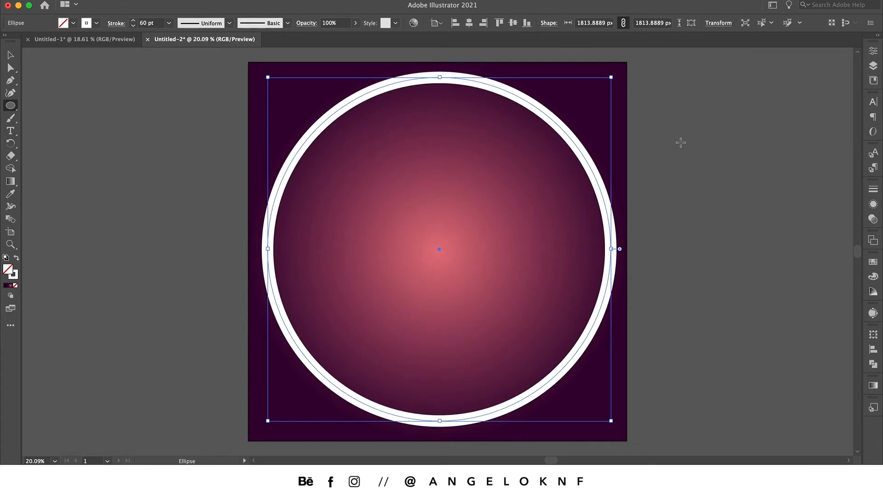
- Set the stroke to Round Cap dashed line with 0 pt dash and 119 pt gap, forming round dots
click(875, 190)
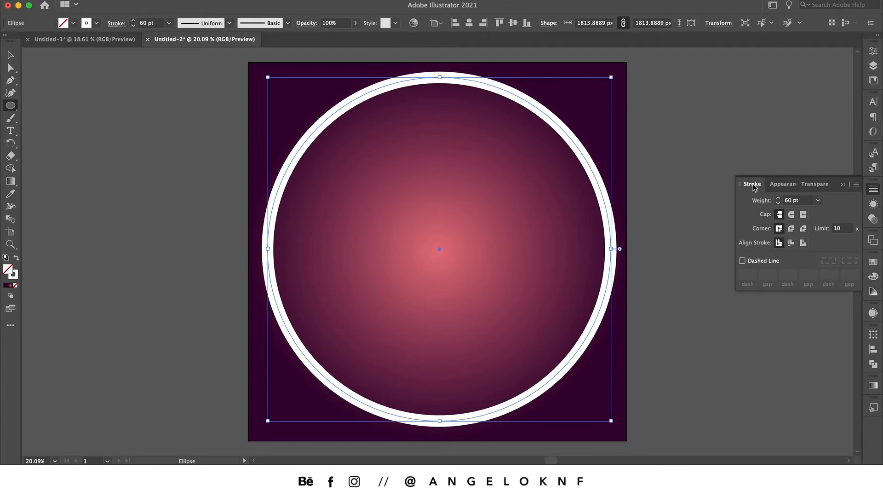
click(791, 214)
click(742, 261)
text(0)
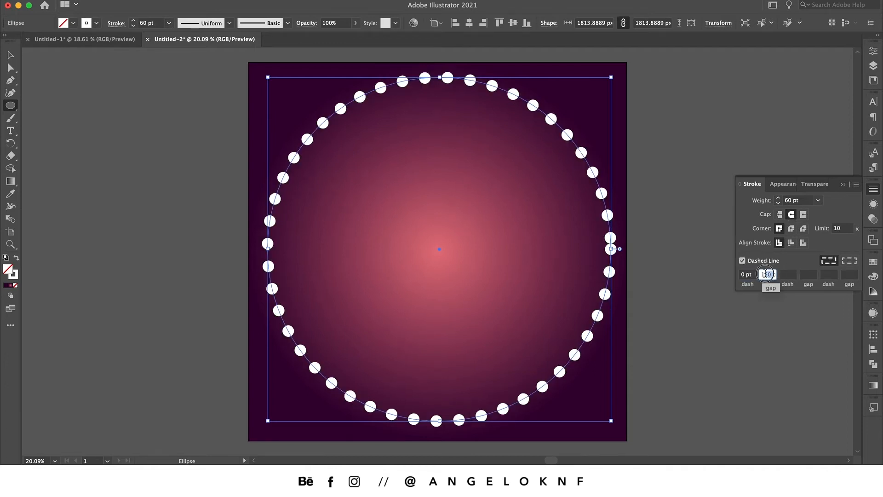
click(769, 274)
key(Down)
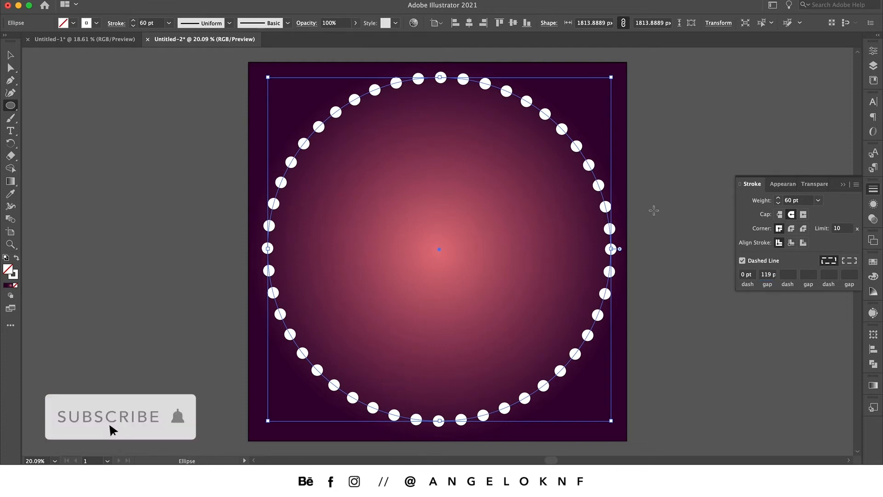
- Apply Width Profile 1 so the dotted ring tapers from large to tiny dots
click(230, 23)
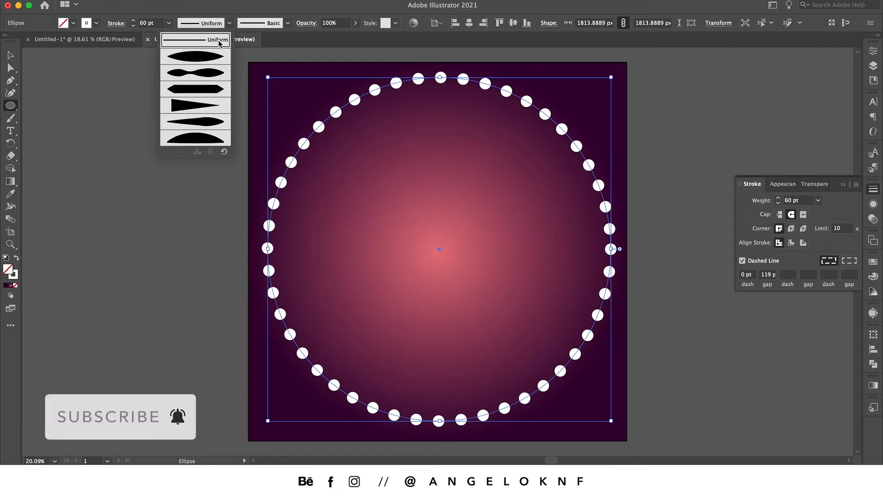
click(196, 58)
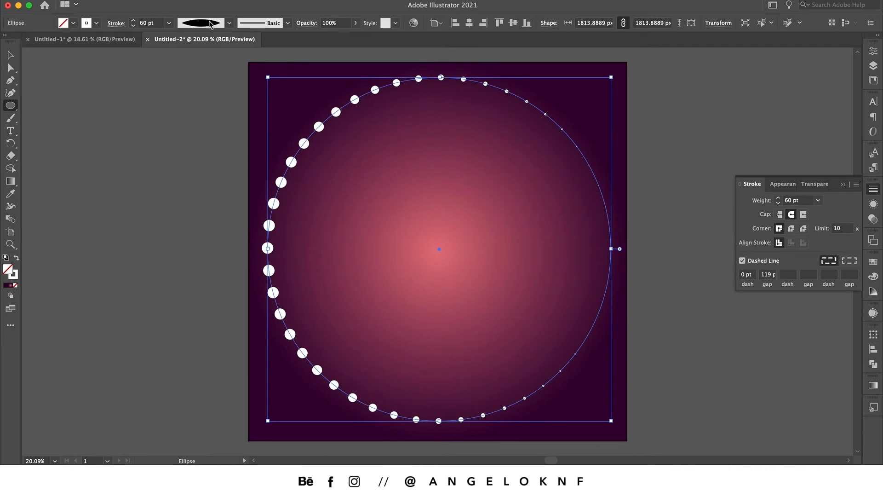
click(217, 3)
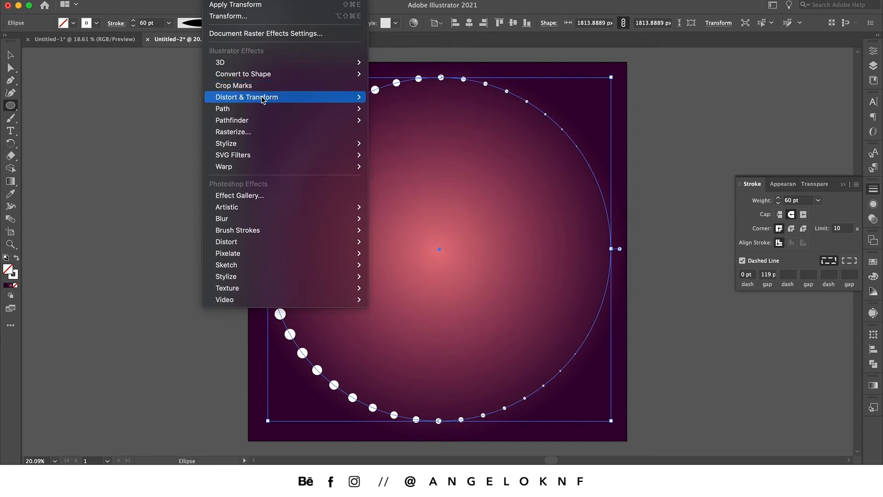
mouse_move(246, 97)
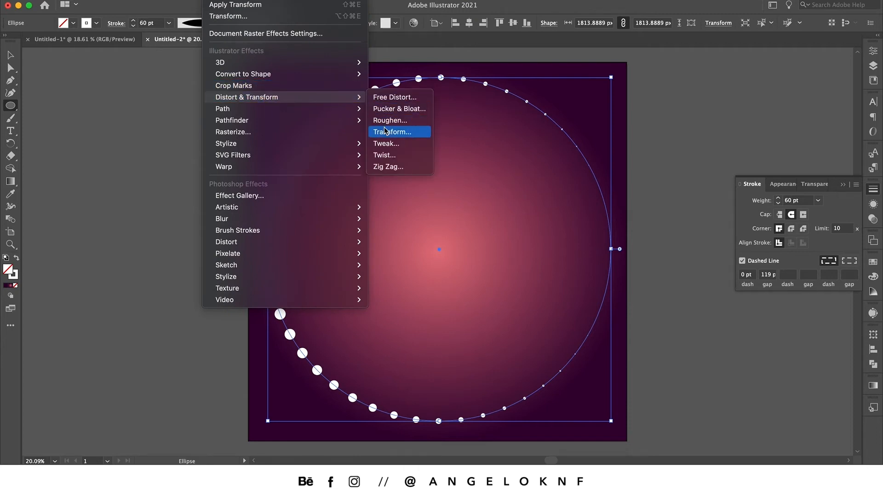
- Start a Transform effect and set it to 50 copies
click(392, 131)
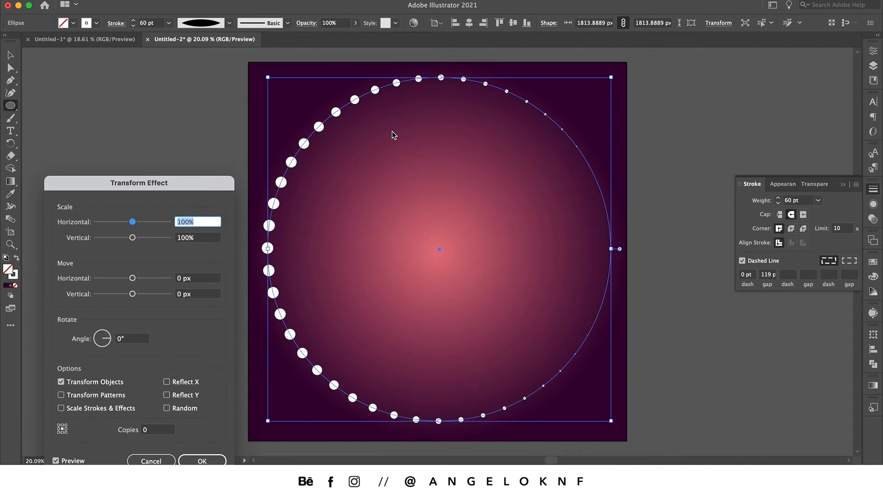
drag(195, 183, 193, 110)
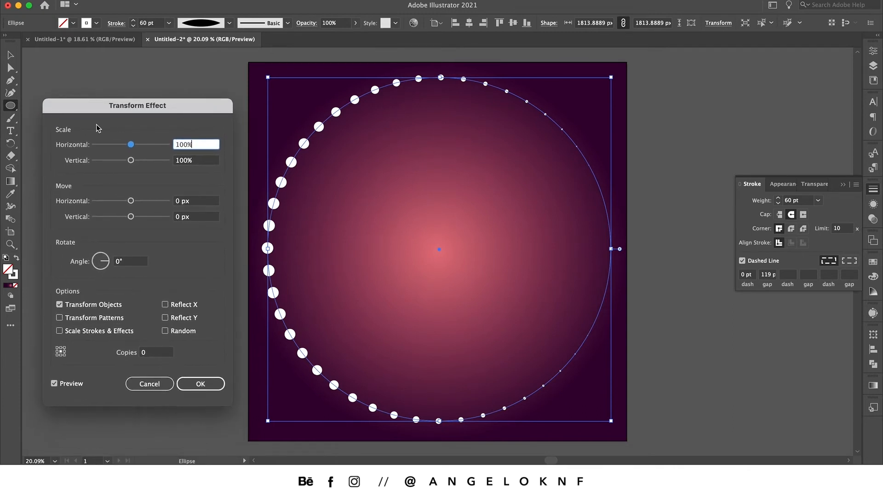
drag(148, 352, 139, 352)
text(50)
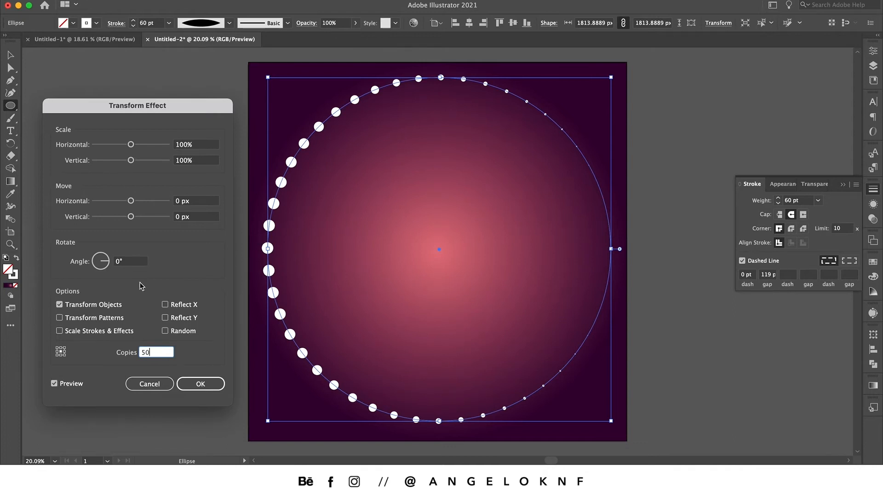
key(Tab)
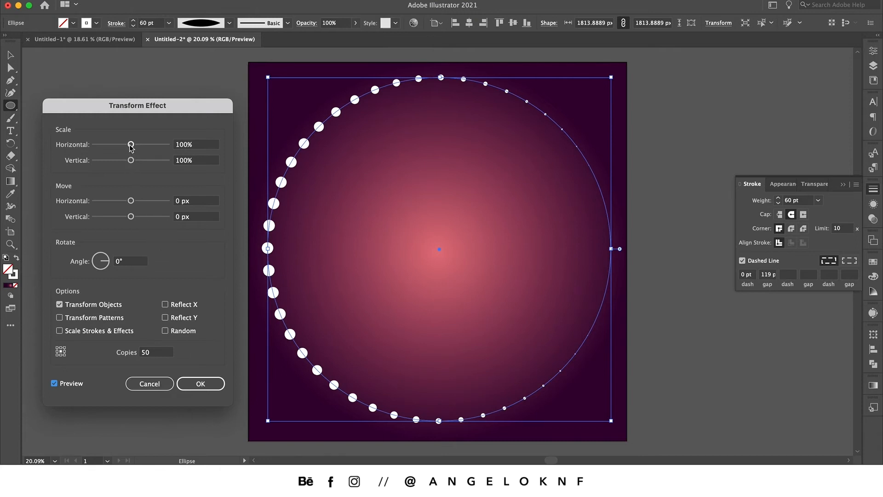
- Set the Transform horizontal and vertical scale both to 91%
drag(131, 145, 125, 146)
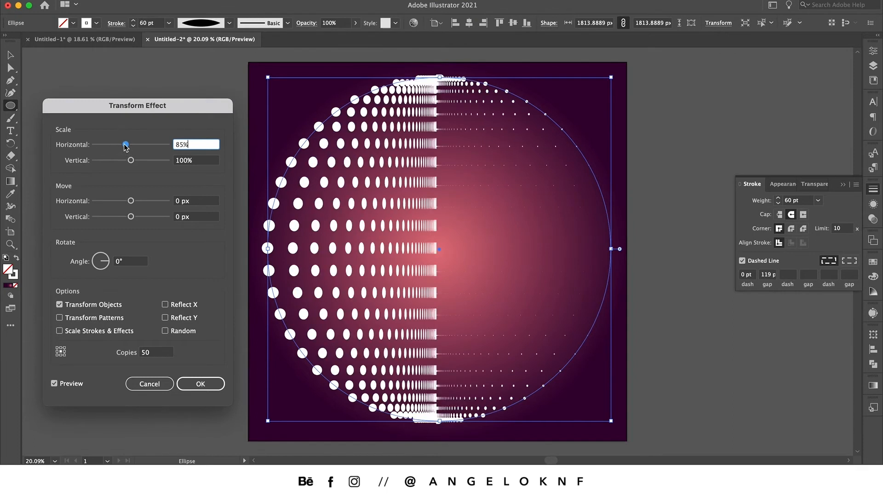
drag(125, 144, 126, 144)
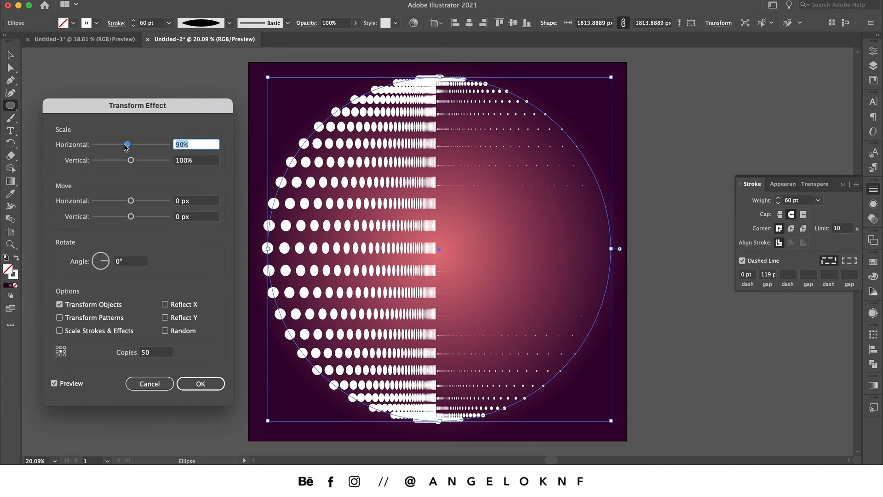
click(184, 161)
key(shift+Down)
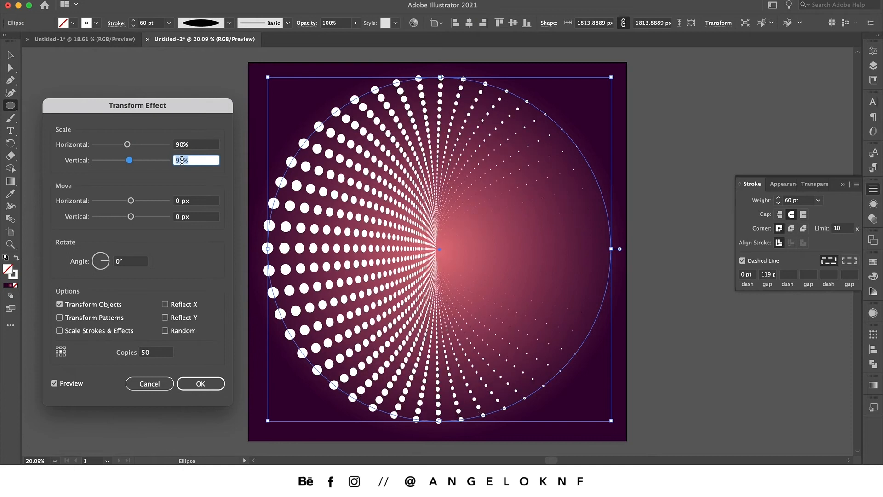
key(Down)
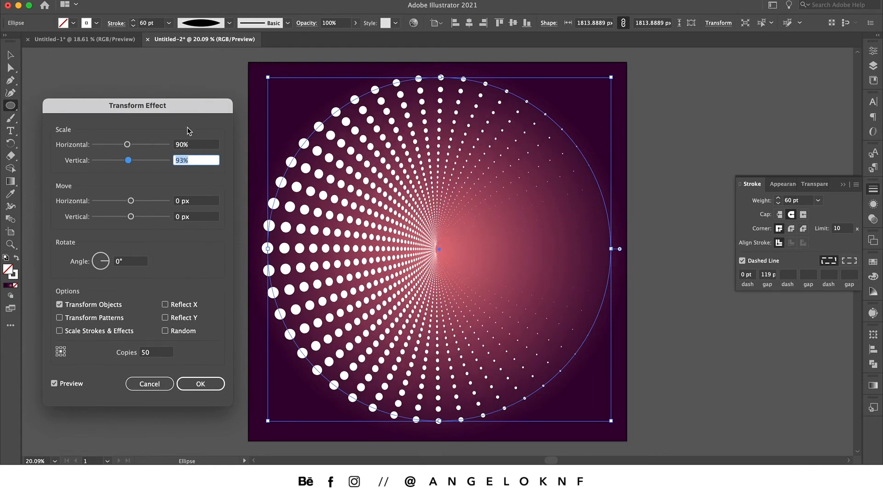
key(Down)
key(Down)
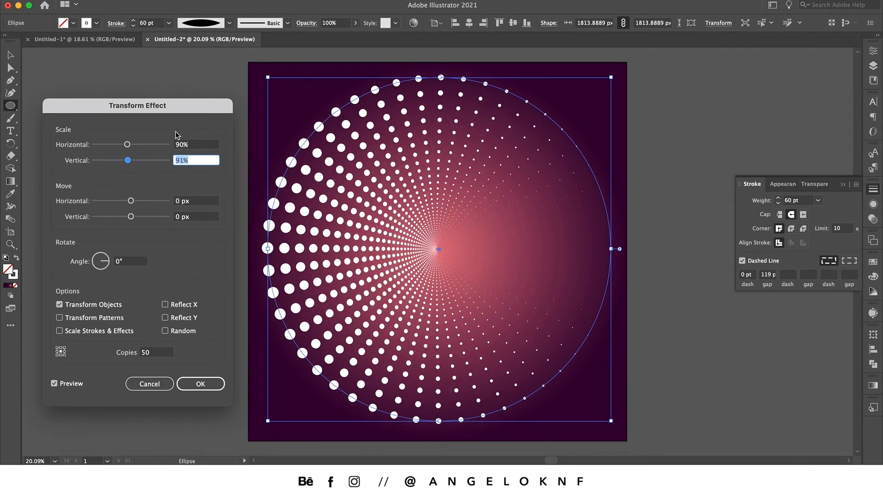
click(183, 145)
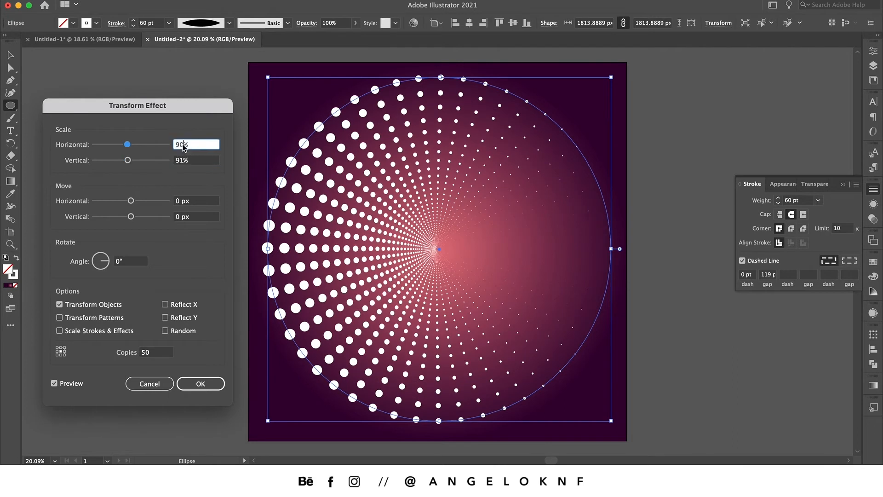
key(Up)
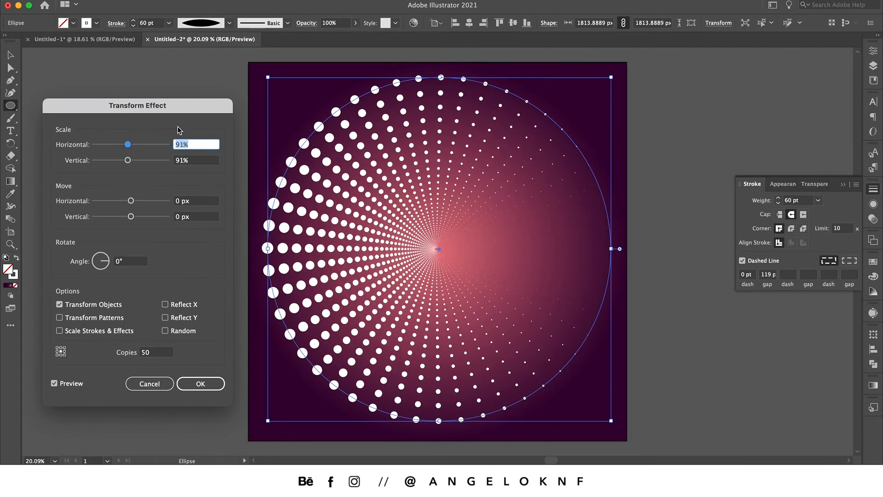
- Set the Transform rotation angle to 60° so the copies swirl into a spiral
key(Tab)
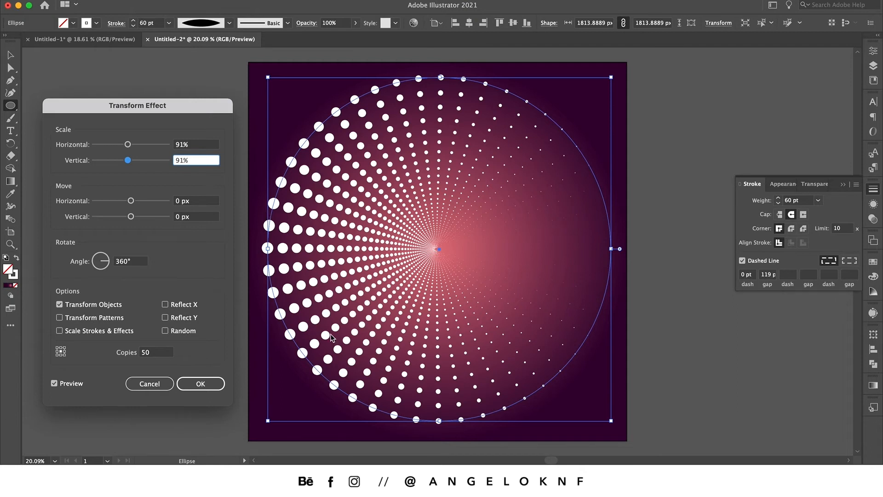
click(125, 262)
drag(125, 262, 114, 262)
text(6)
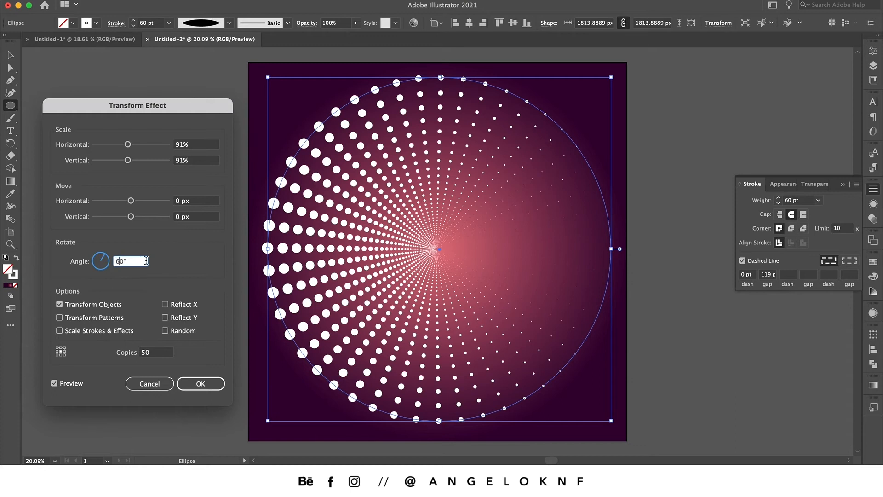
click(210, 217)
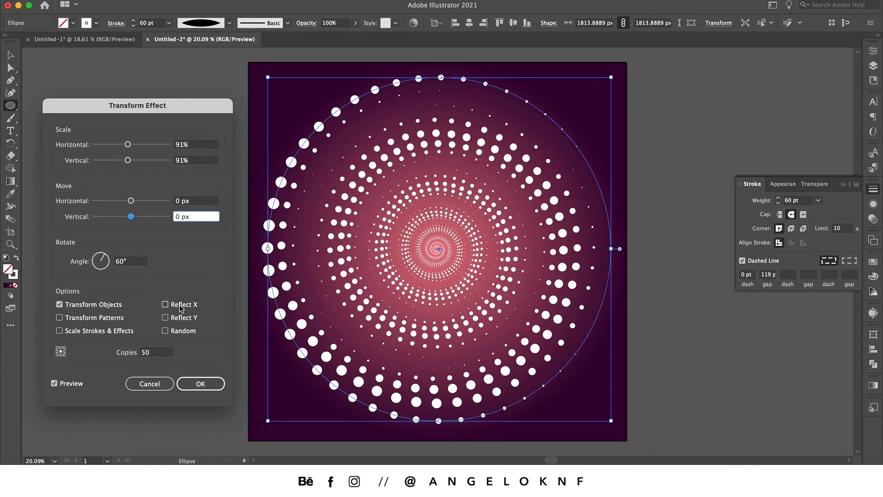
click(166, 304)
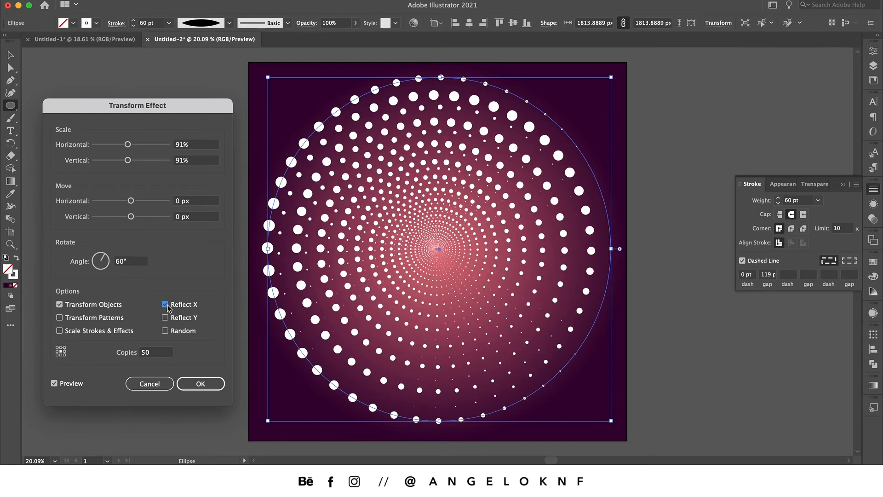
click(166, 304)
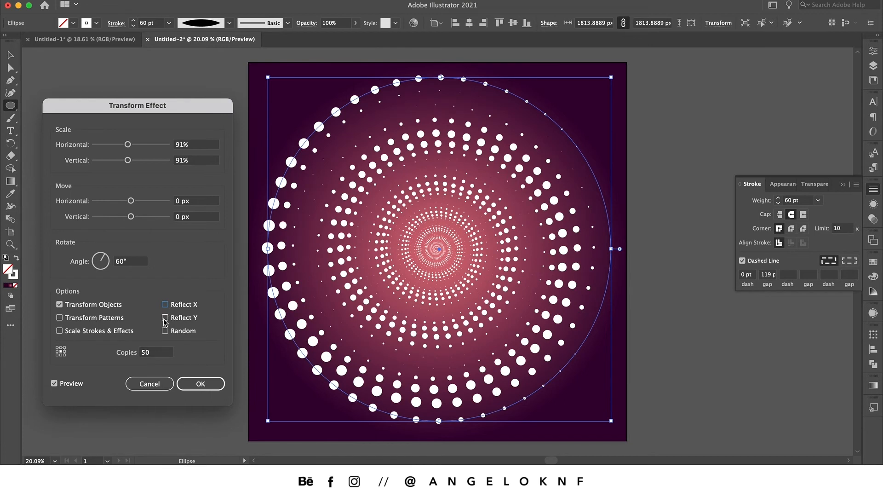
click(166, 319)
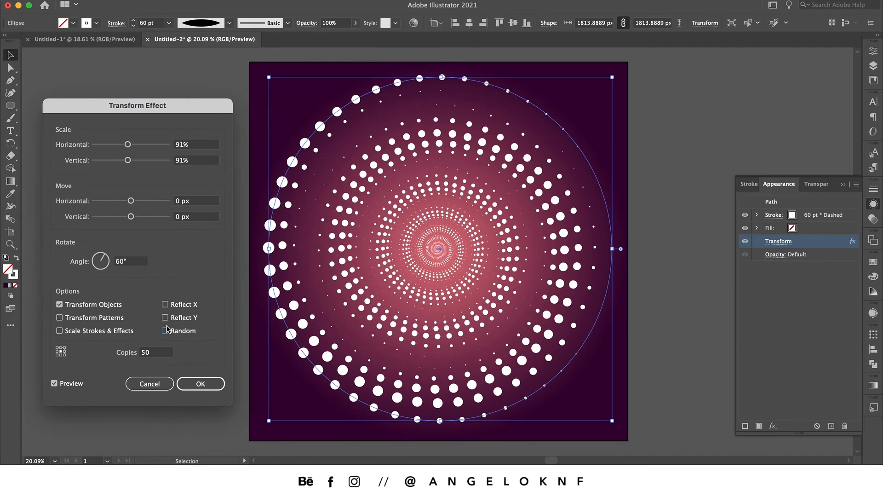
click(165, 331)
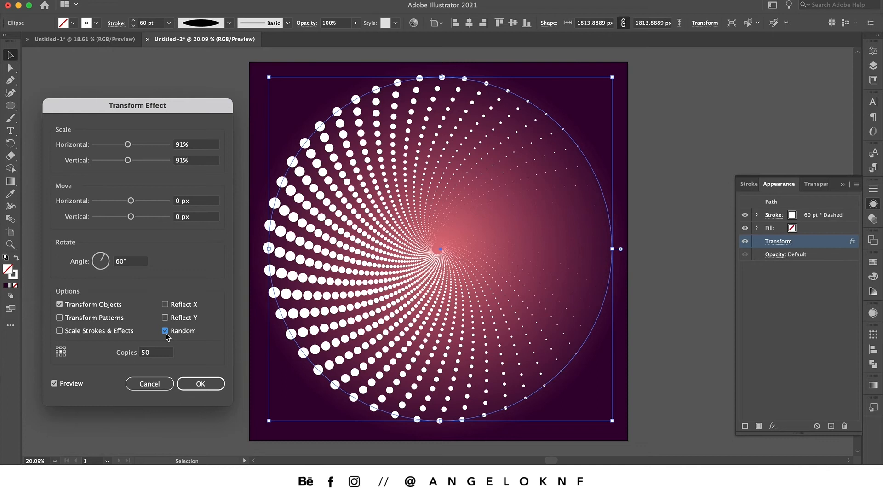
click(166, 332)
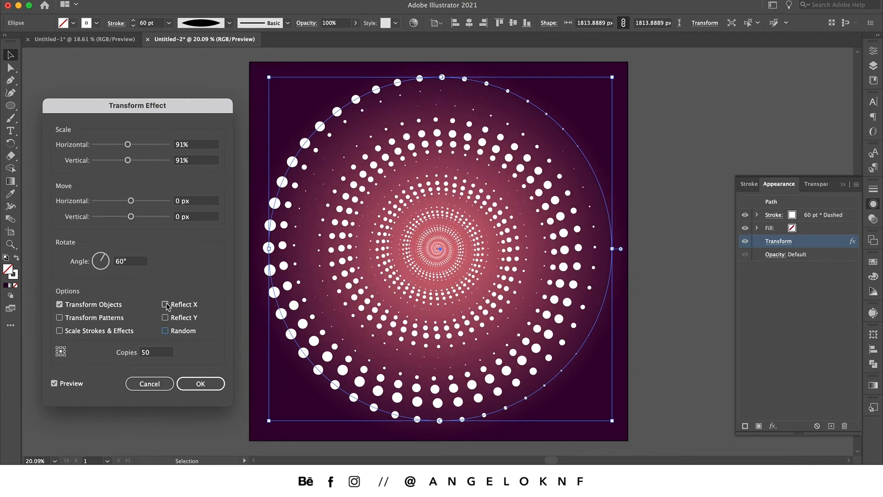
click(165, 304)
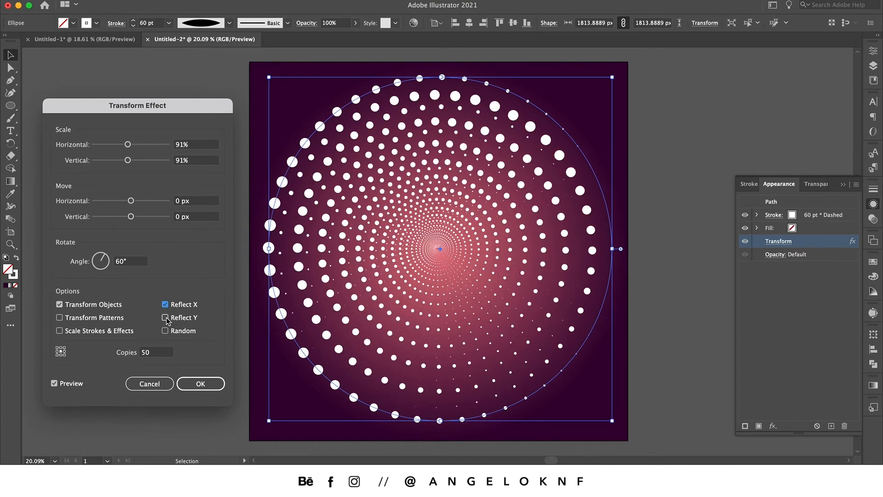
click(166, 318)
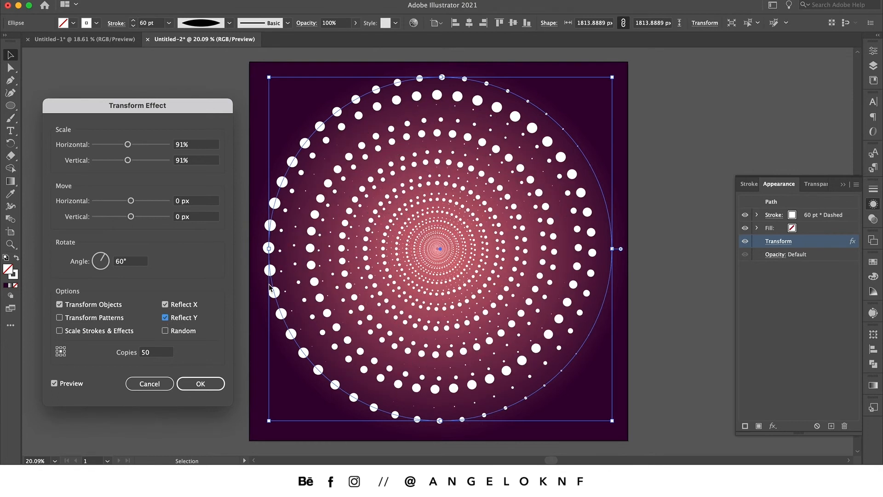
click(166, 317)
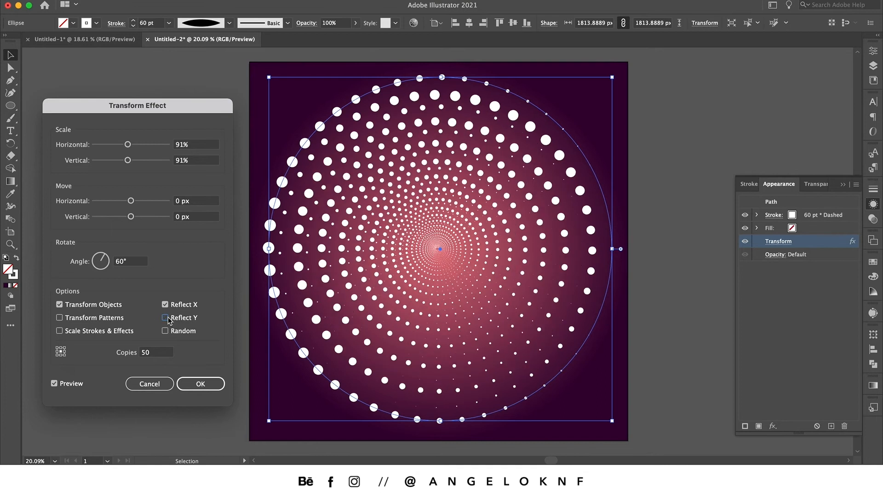
click(166, 330)
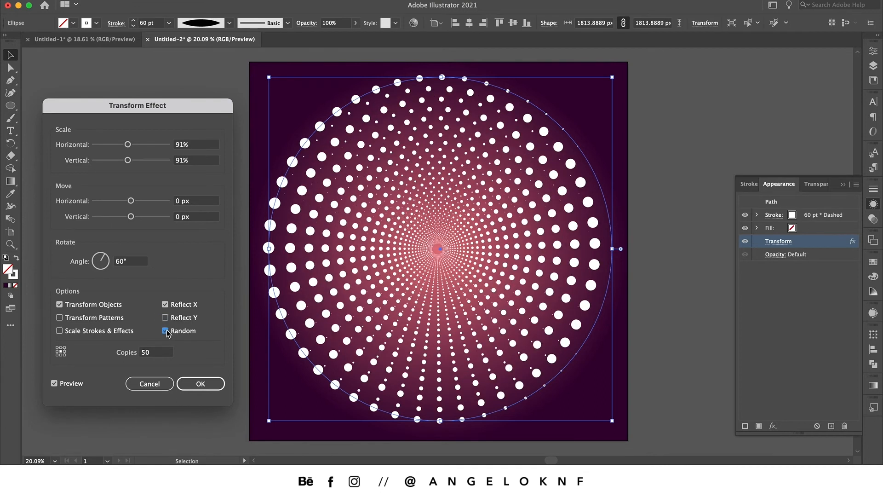
click(166, 331)
click(166, 304)
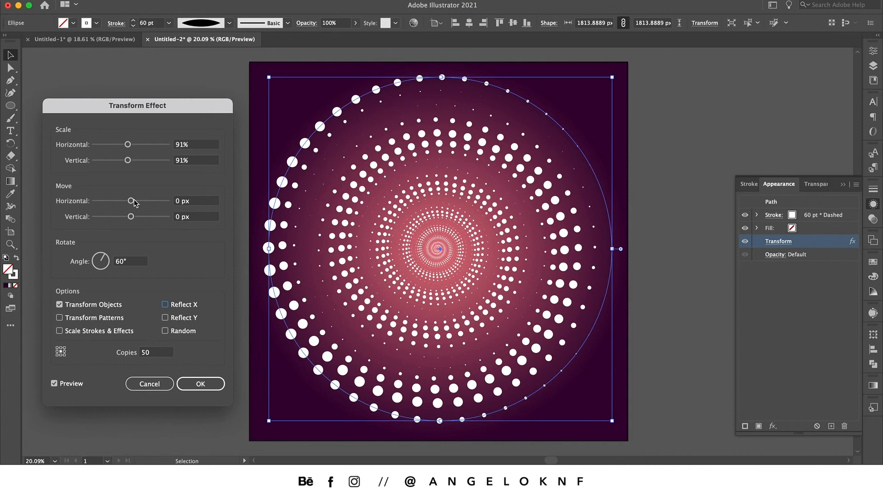
- Experiment with the Move offsets and Reflect X to see offset, mirrored spirals
mouse_move(130, 201)
mouse_down()
mouse_move(162, 201)
mouse_move(162, 218)
mouse_up()
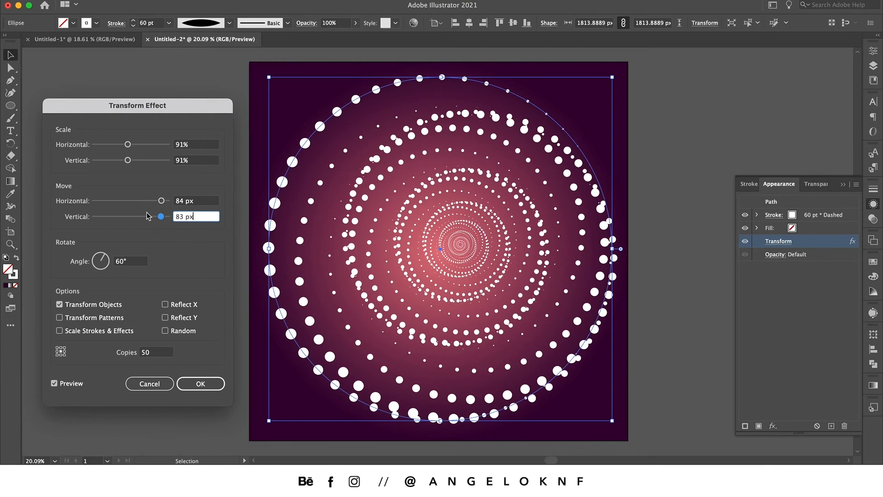
click(166, 304)
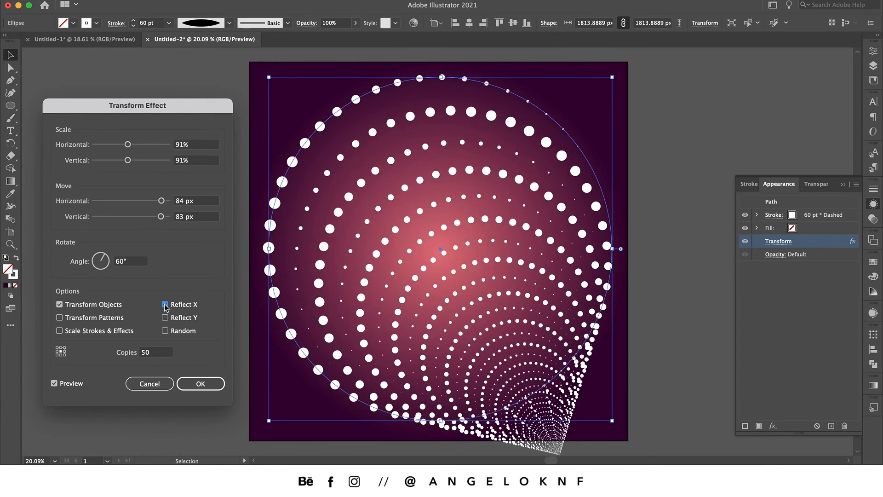
click(165, 304)
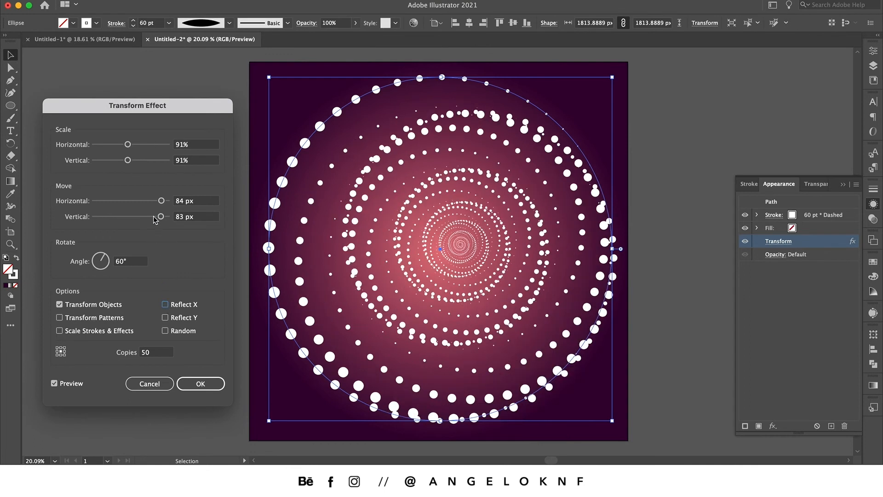
drag(161, 217, 150, 217)
click(150, 201)
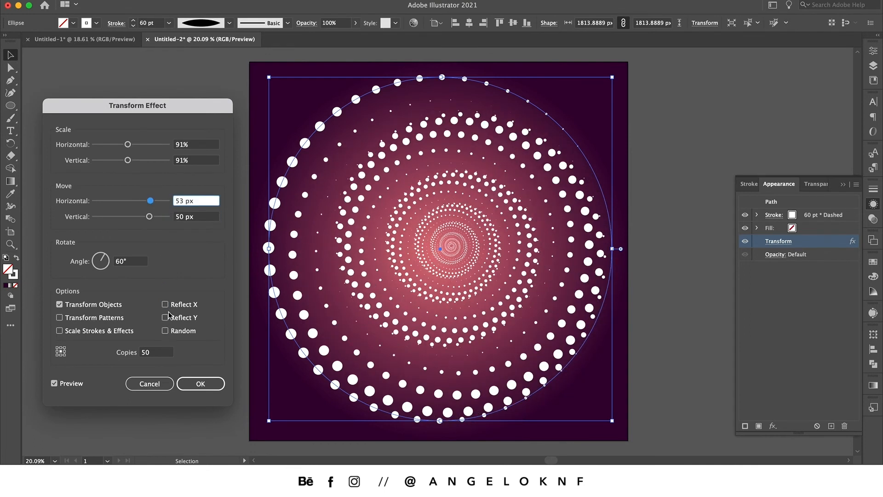
click(166, 305)
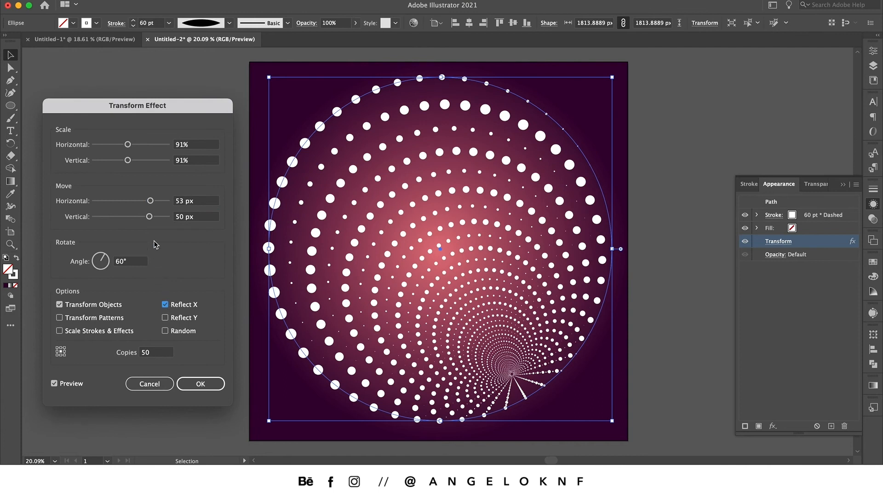
drag(150, 200, 142, 218)
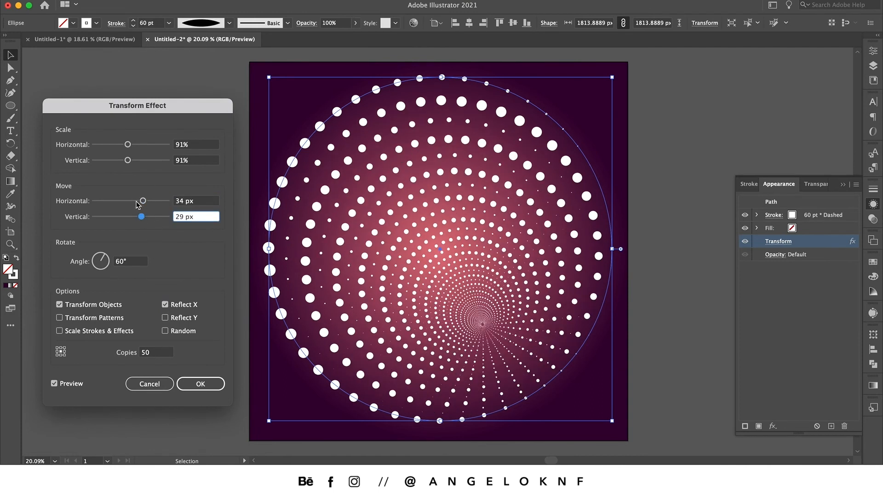
drag(141, 201, 138, 201)
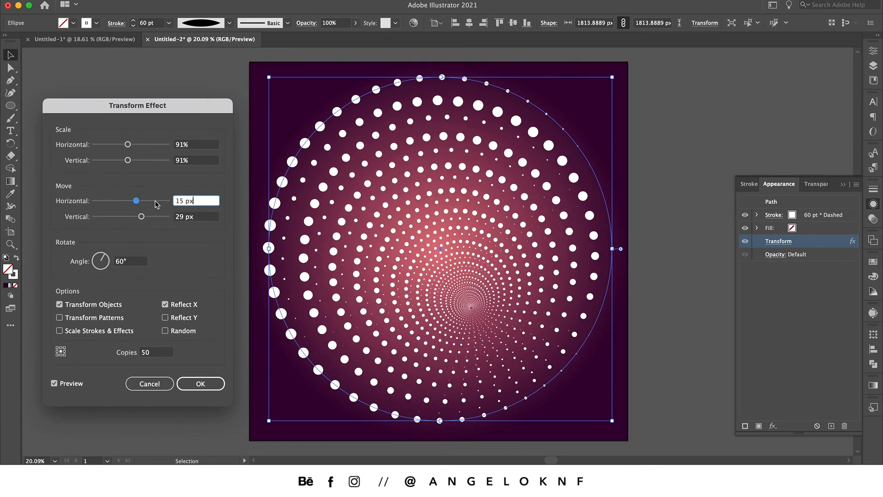
- Reset Move to 0 px both ways, untick Reflect X and confirm the Transform effect
key(Tab)
double_click(181, 201)
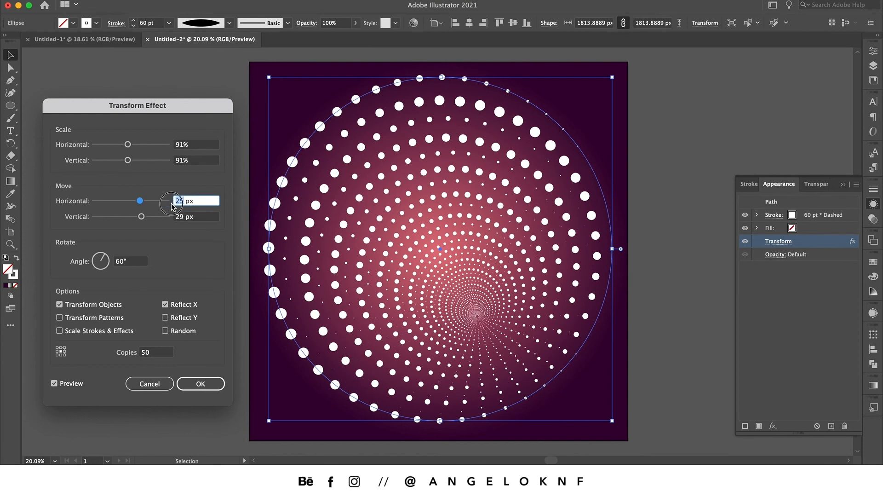
text(0)
key(Tab)
text(0)
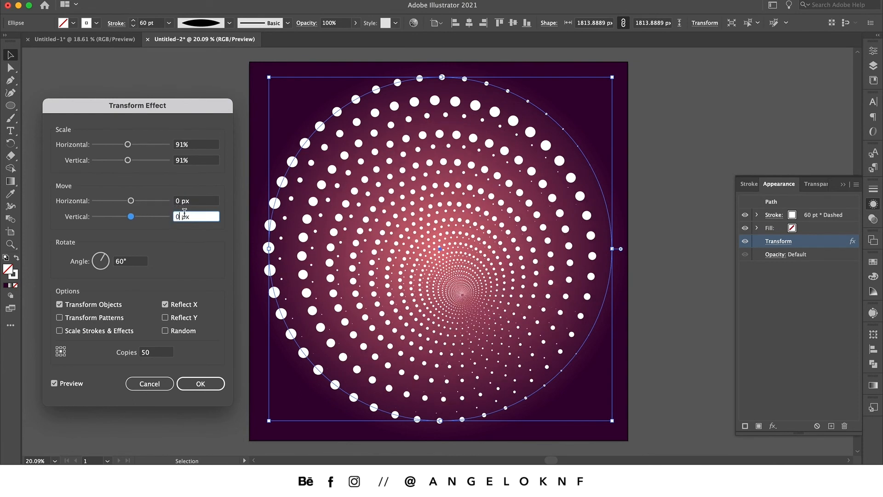
click(204, 201)
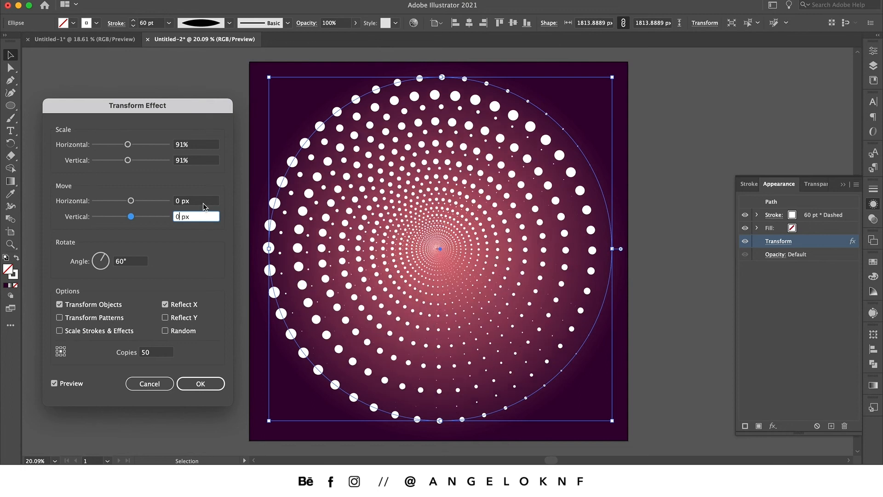
click(165, 305)
click(200, 384)
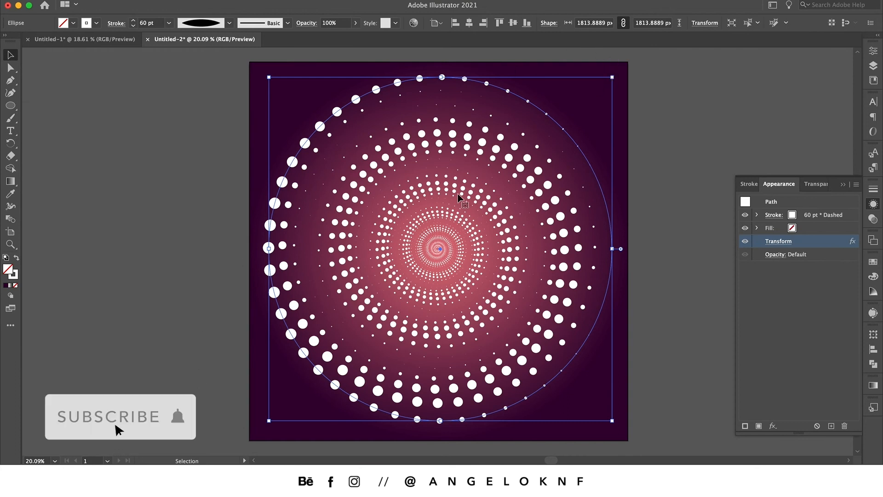
- Scale the dotted spiral circle up to about 2708 px, spilling past the artboard
mouse_move(612, 77)
mouse_down()
mouse_move(661, 37)
mouse_move(746, 28)
mouse_up()
scroll(539, 168, down, 1)
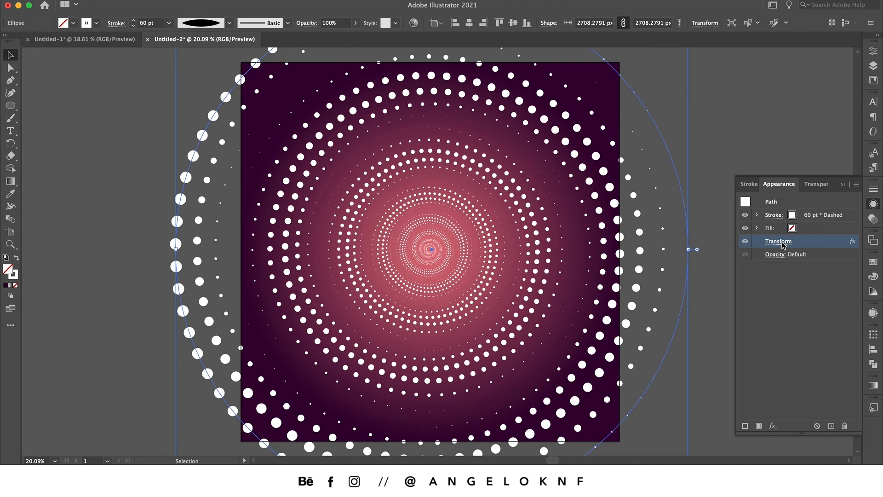
click(783, 246)
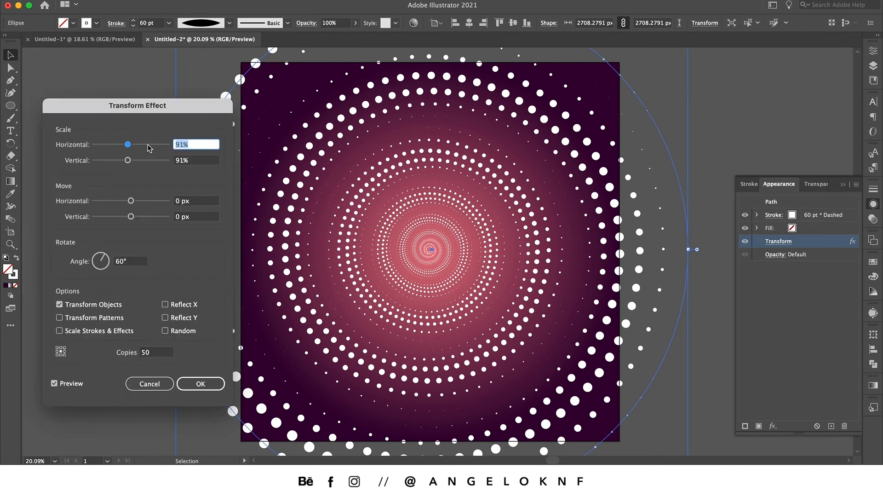
mouse_move(148, 144)
mouse_down()
mouse_move(121, 145)
mouse_move(131, 163)
mouse_up()
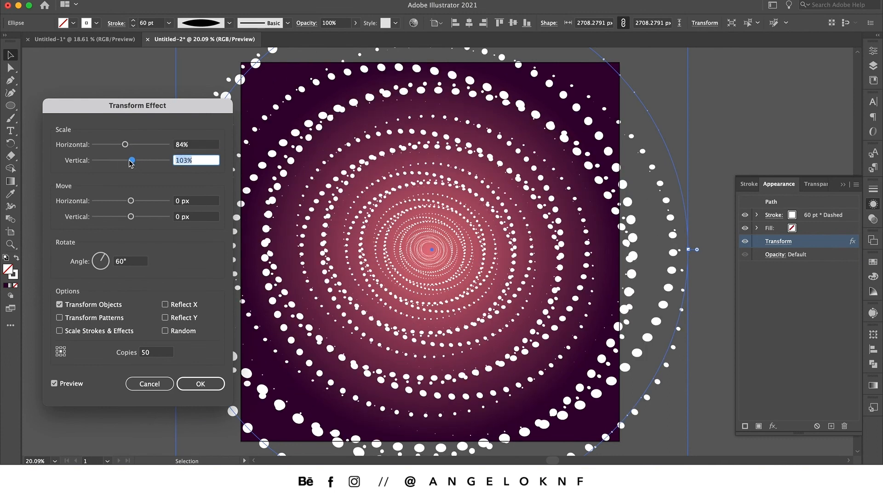
drag(131, 162, 125, 162)
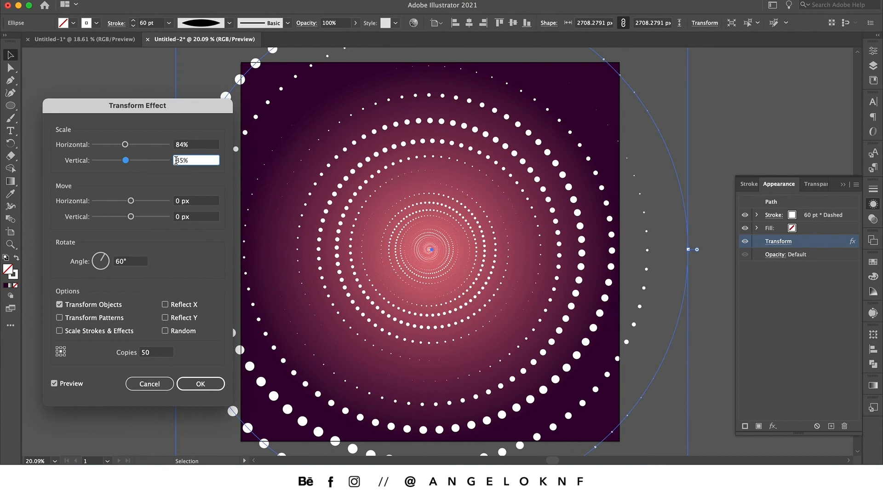
text(84)
click(200, 384)
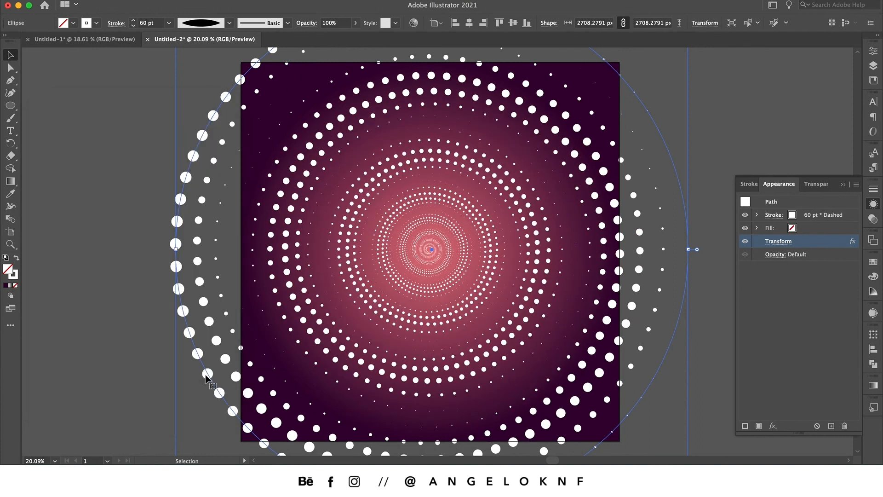
click(684, 95)
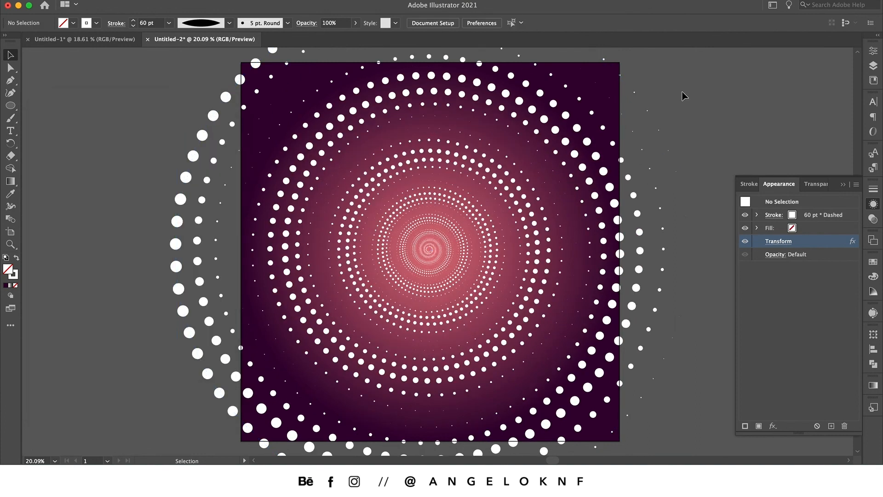